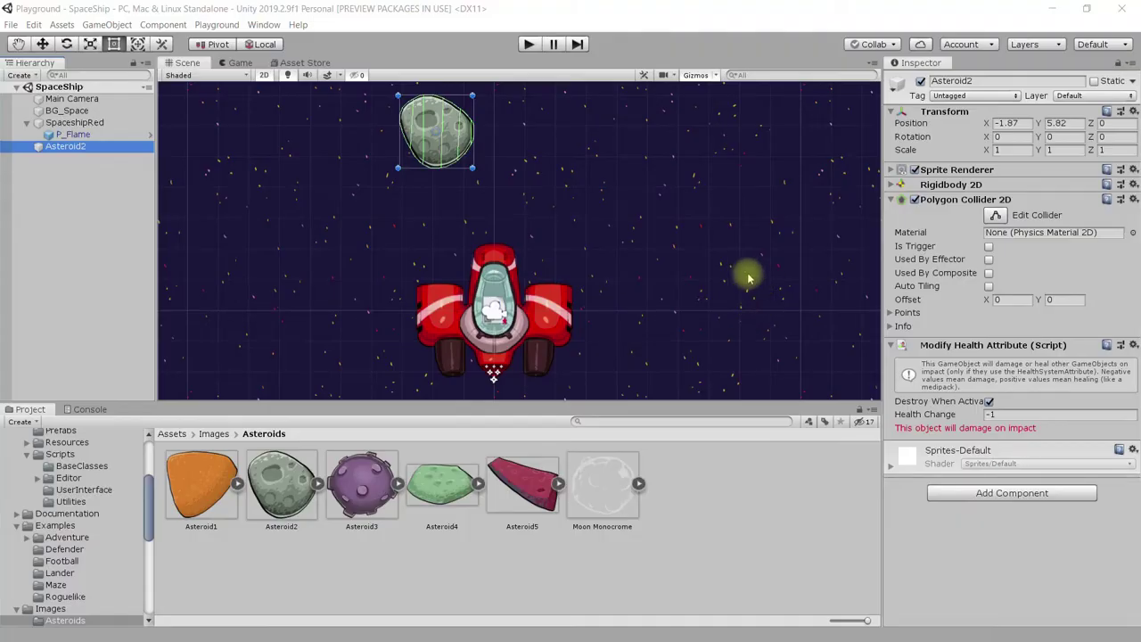
- Preview the game camera view, return to the Scene view, and go back to the root Assets folder
{"action": "left_click", "coordinate": [239, 63]}
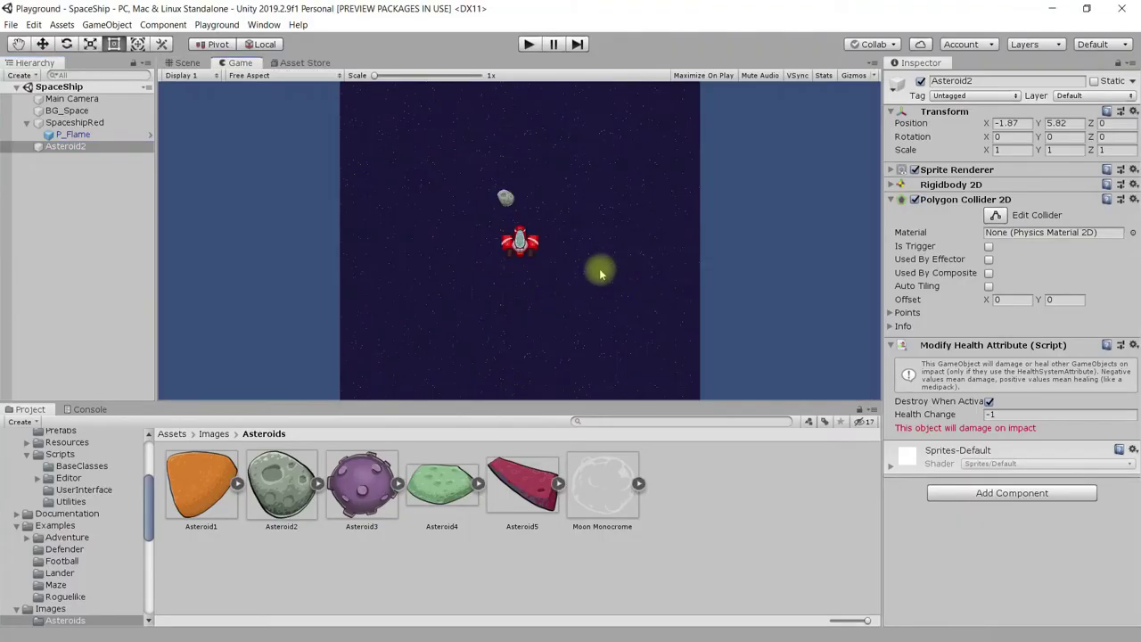
{"action": "left_click", "coordinate": [190, 63]}
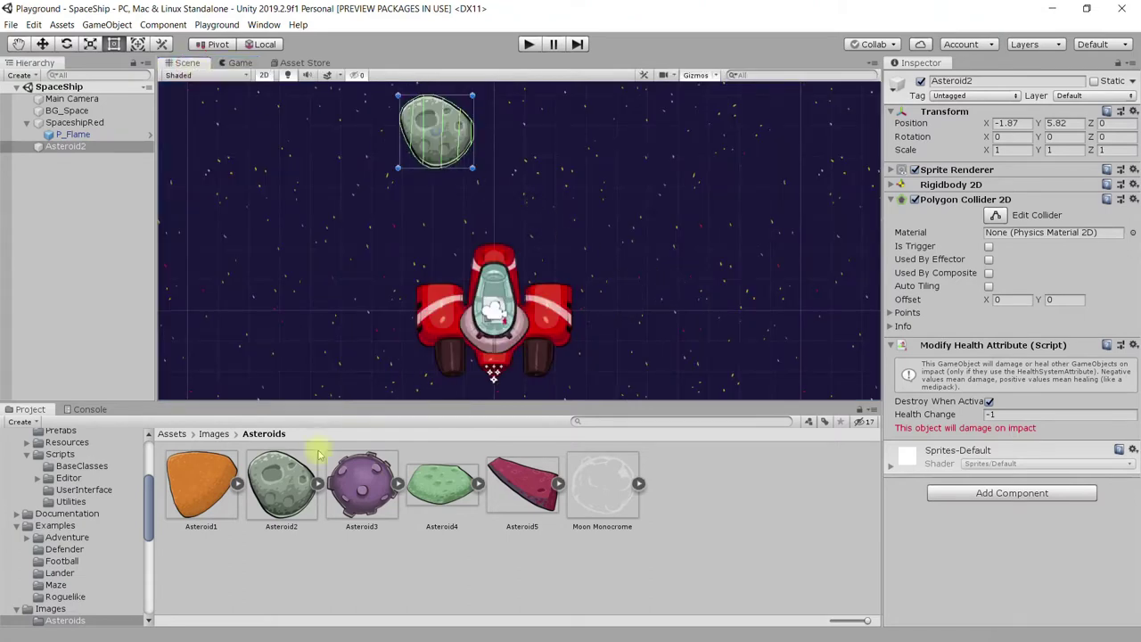
{"action": "left_click", "coordinate": [166, 435]}
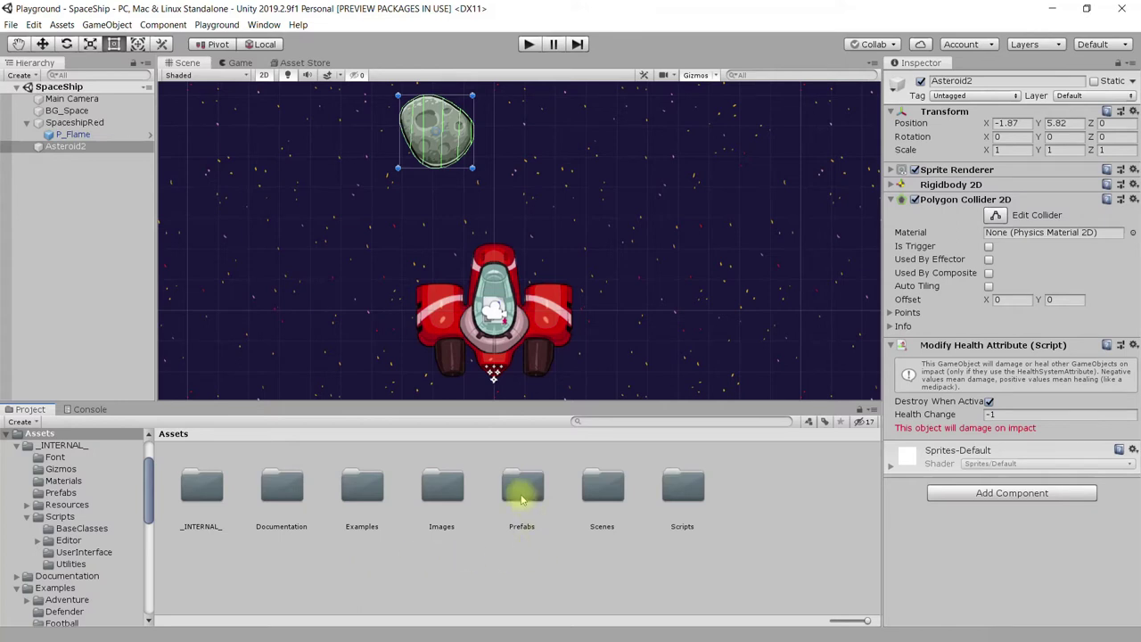
- Open the Prefabs folder, drag the UserInterface prefab into the Hierarchy and expand it
{"action": "double_click", "coordinate": [521, 489]}
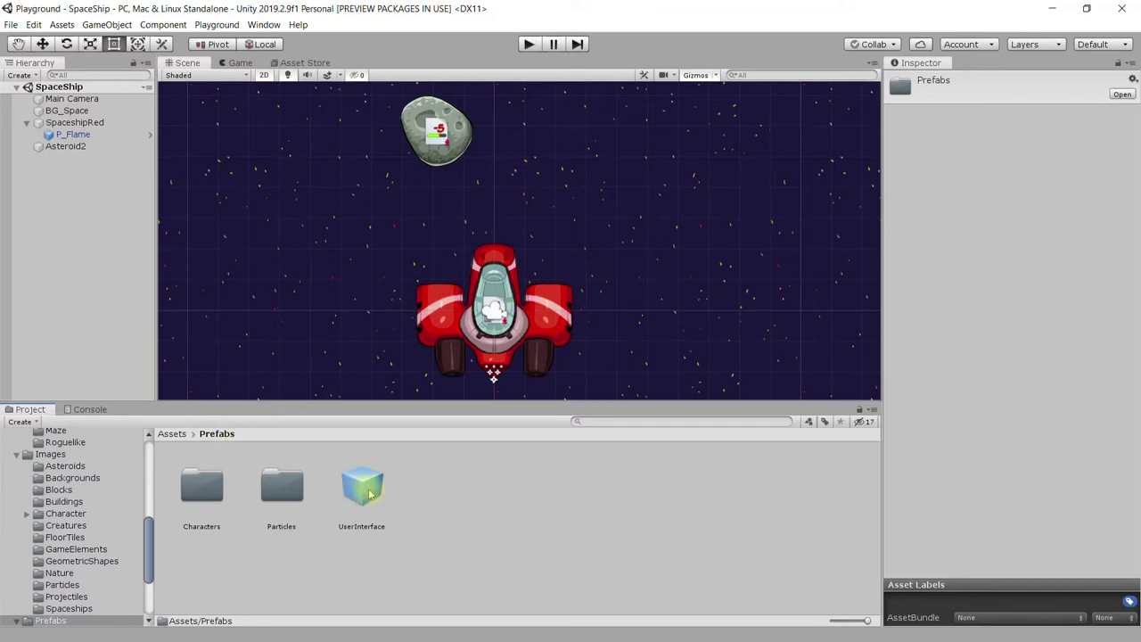
{"action": "left_click_drag", "start_coordinate": [370, 494], "coordinate": [51, 205]}
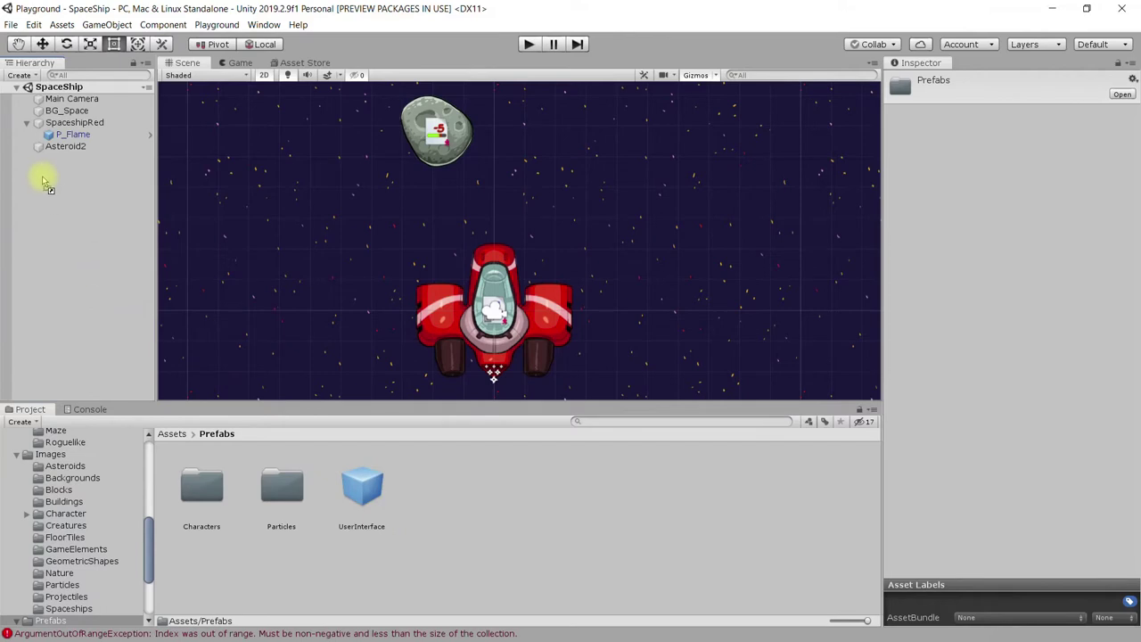
{"action": "left_click_drag", "start_coordinate": [50, 205], "coordinate": [45, 183]}
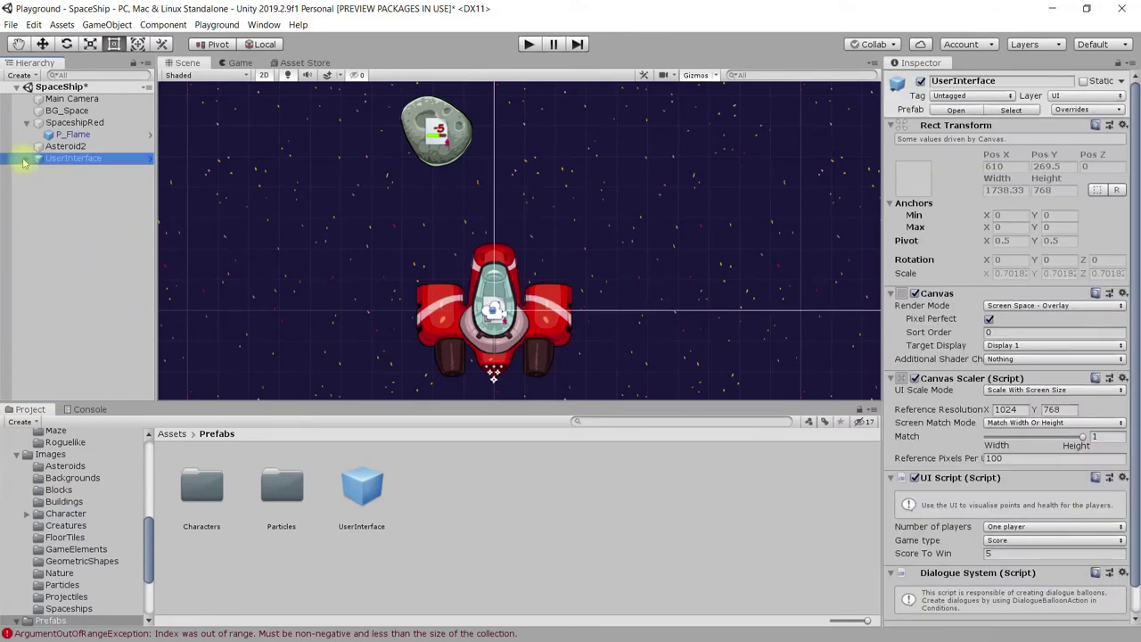
{"action": "left_click", "coordinate": [28, 160]}
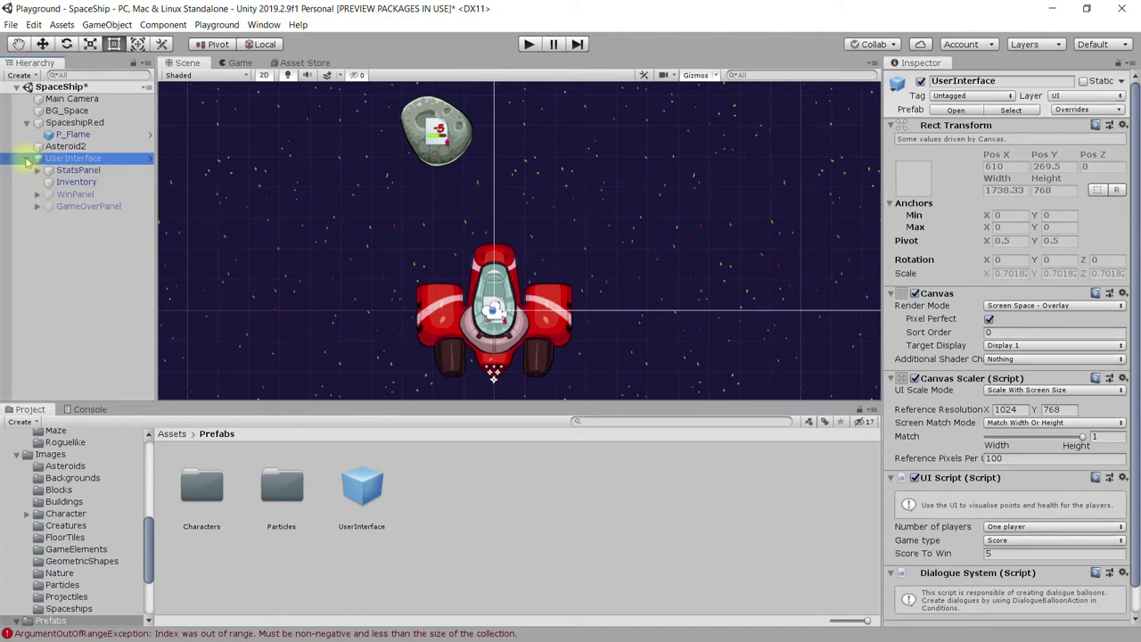
- Frame the UserInterface canvas and confirm its 3-health, 0-score overlay in the Game view
{"action": "scroll", "coordinate": [625, 252], "scroll_direction": "down", "scroll_amount": 2}
{"action": "scroll", "coordinate": [591, 257], "scroll_direction": "down", "scroll_amount": 2}
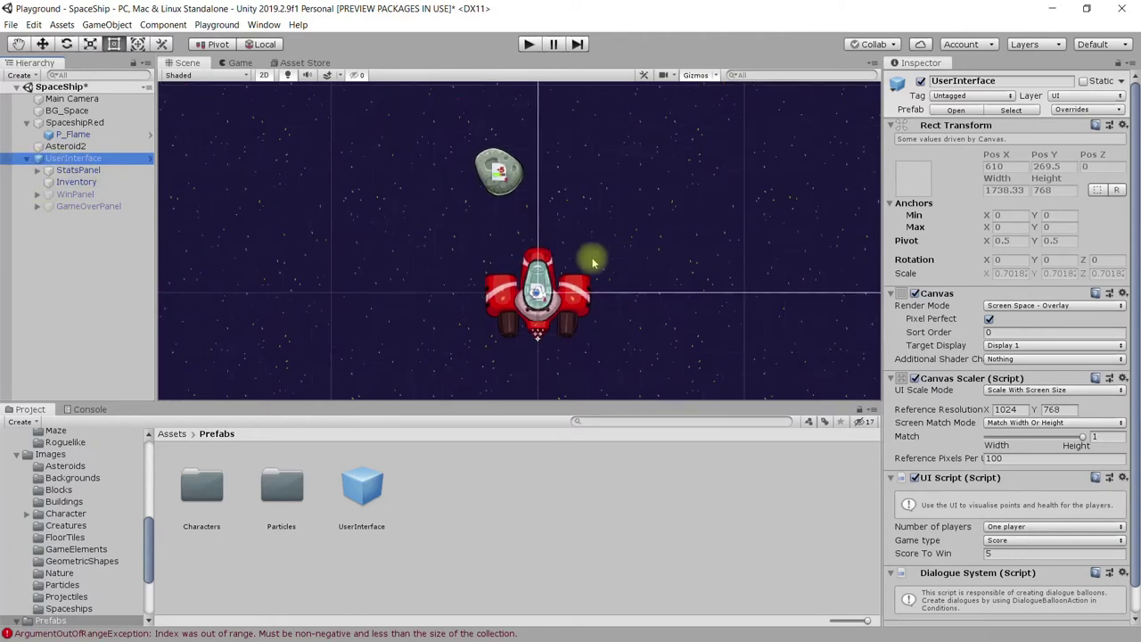
{"action": "double_click", "coordinate": [87, 159]}
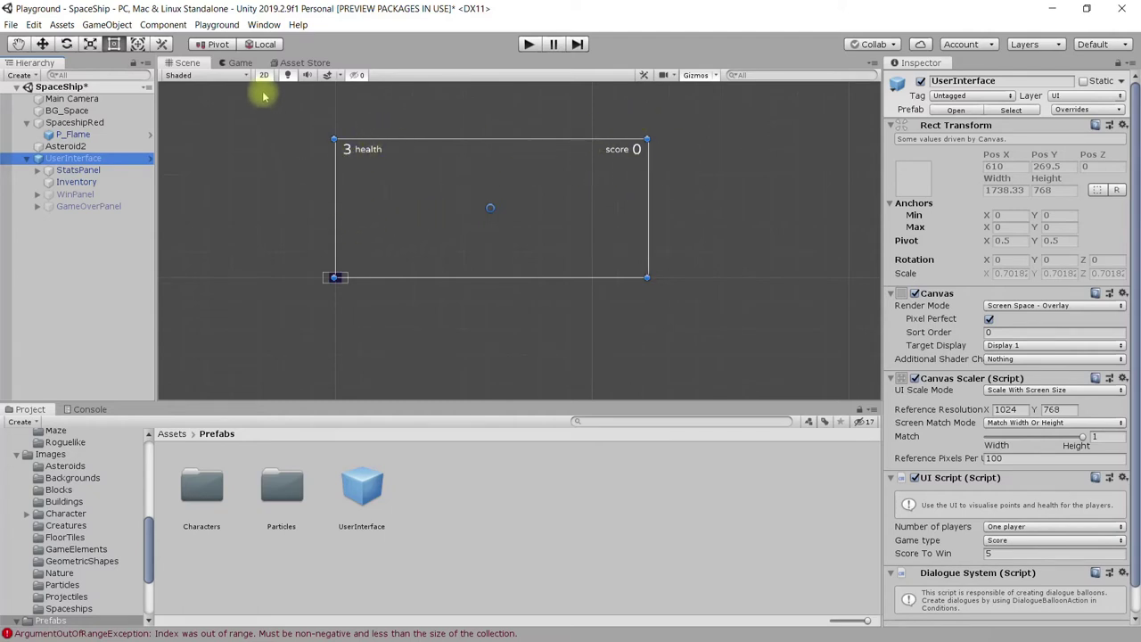
{"action": "left_click", "coordinate": [239, 63]}
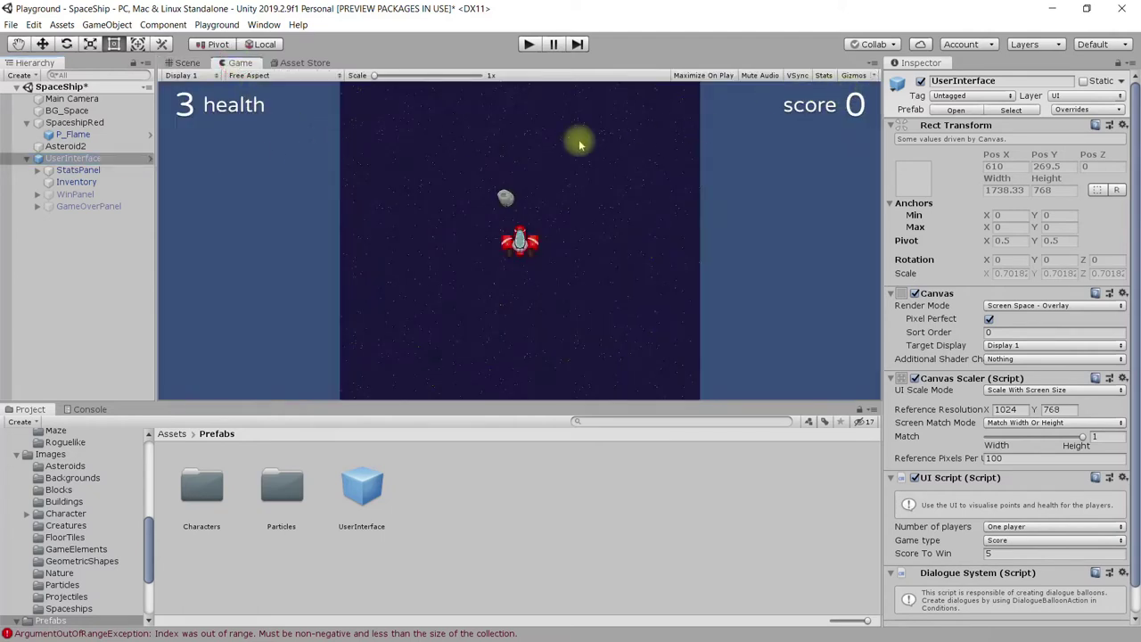
{"action": "left_click", "coordinate": [189, 64]}
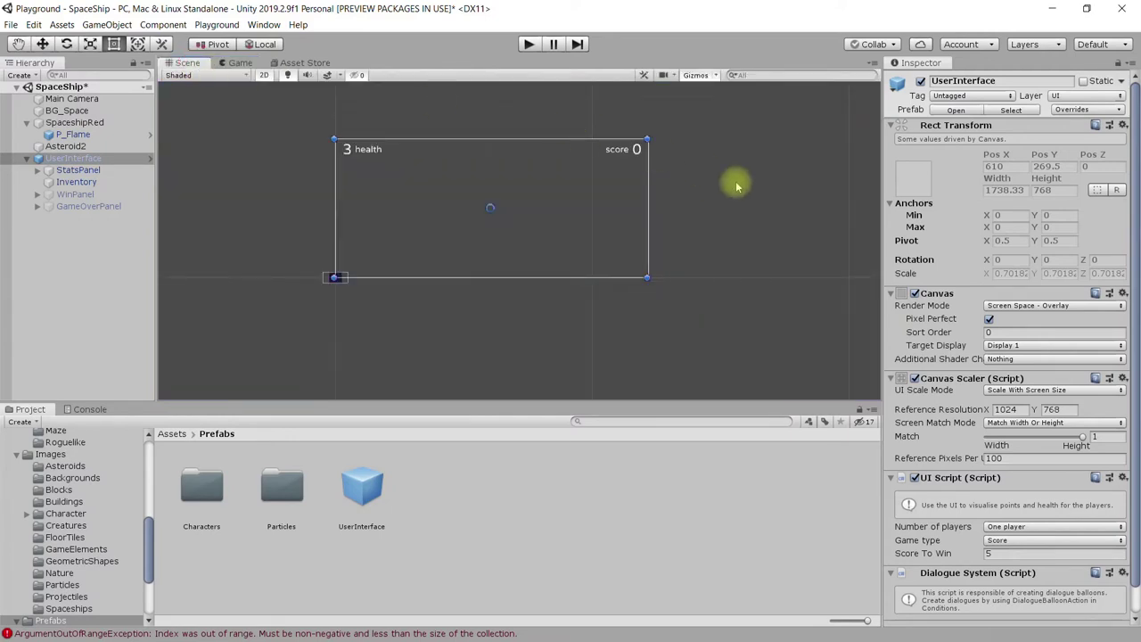
{"action": "scroll", "coordinate": [357, 325], "scroll_direction": "up", "scroll_amount": 1}
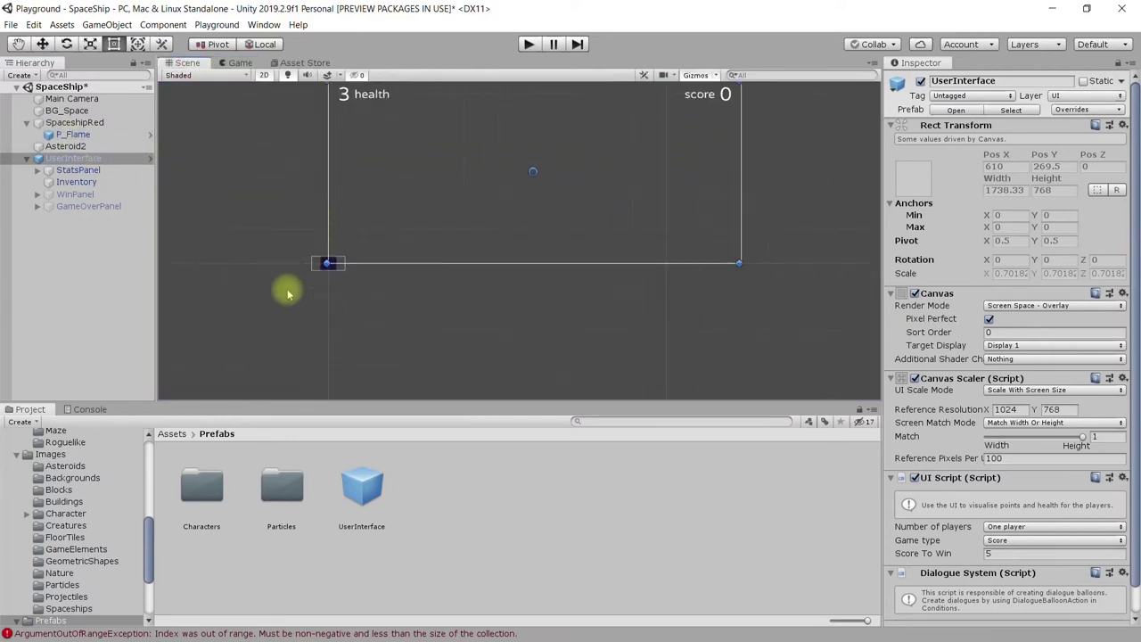
- Stretch the BG_Space background with its Rect Tool handles and set its Position X and Y to 0
{"action": "double_click", "coordinate": [68, 110]}
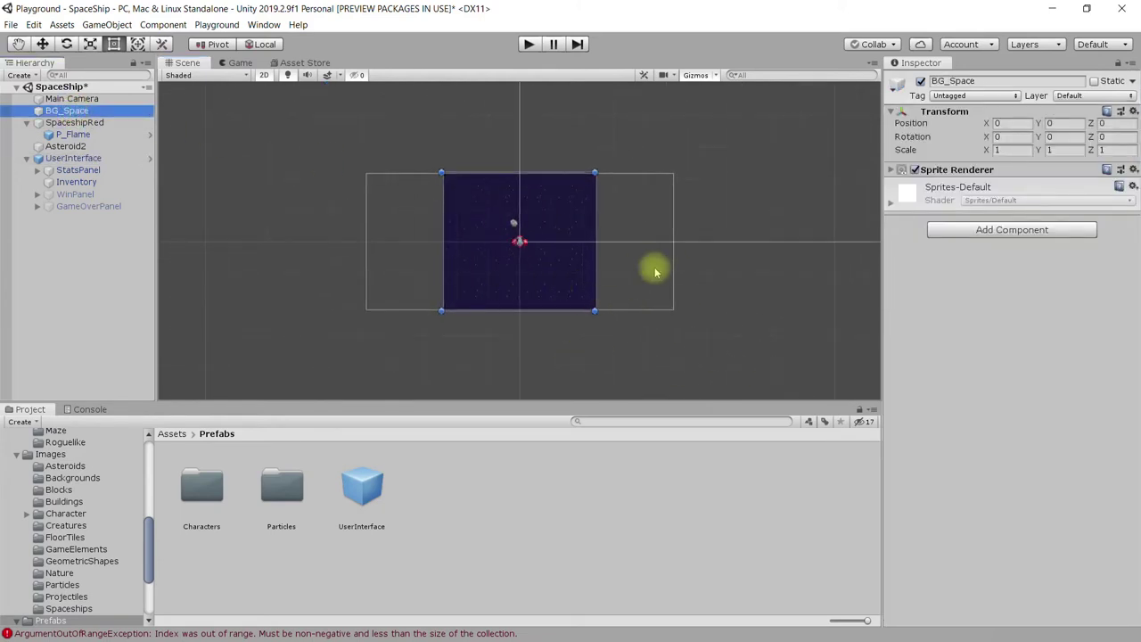
{"action": "left_click_drag", "start_coordinate": [597, 270], "coordinate": [913, 288]}
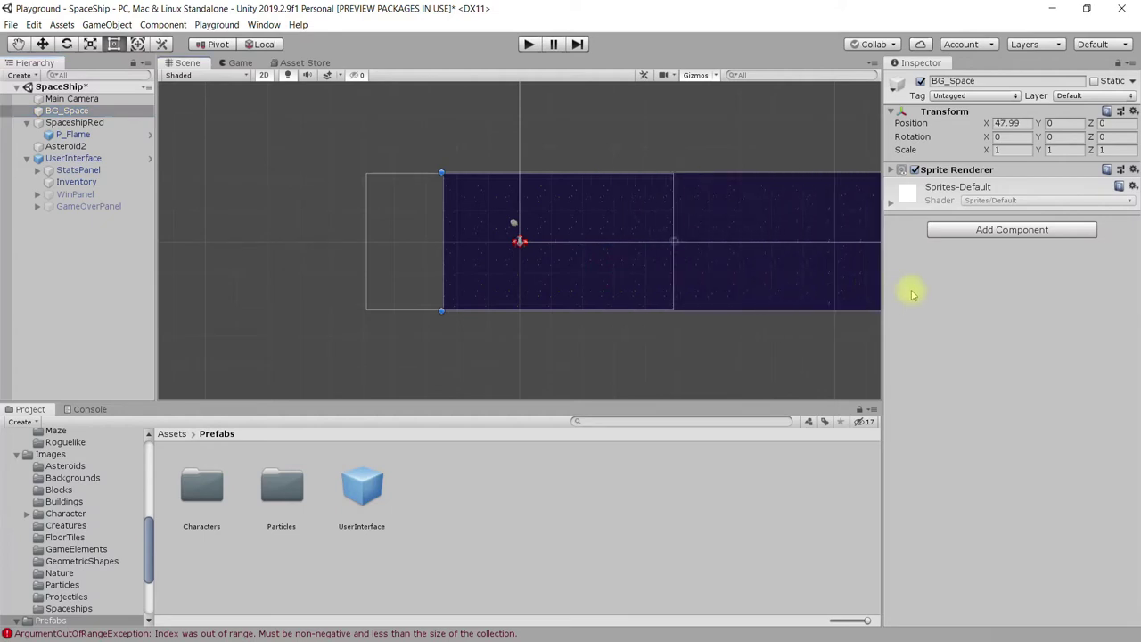
{"action": "left_click_drag", "start_coordinate": [741, 172], "coordinate": [720, 88]}
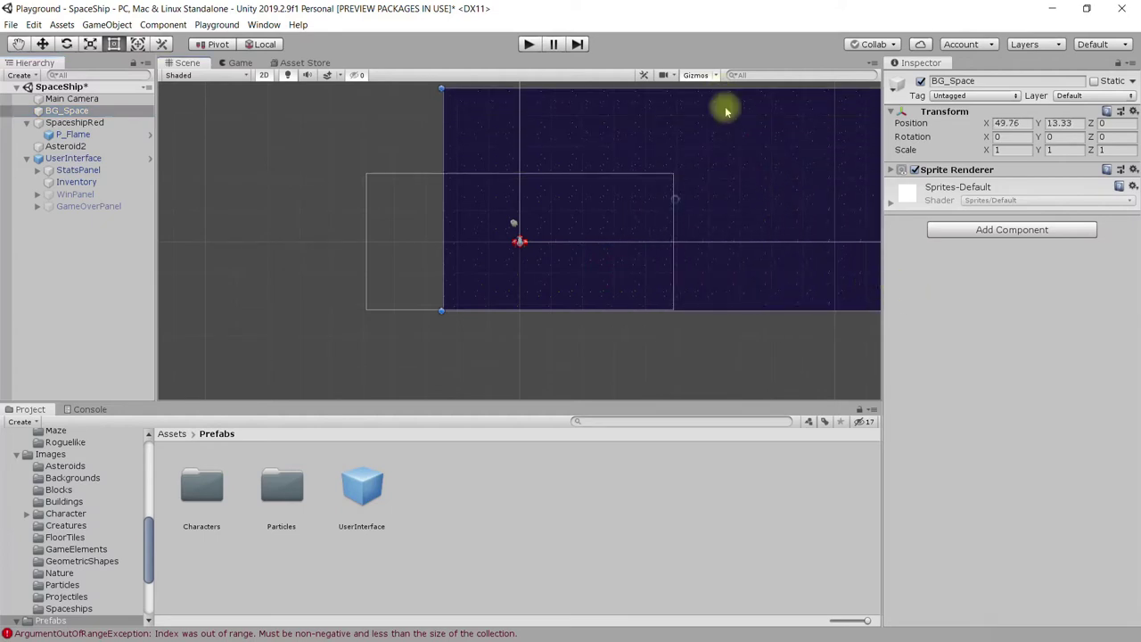
{"action": "type", "text": "0"}
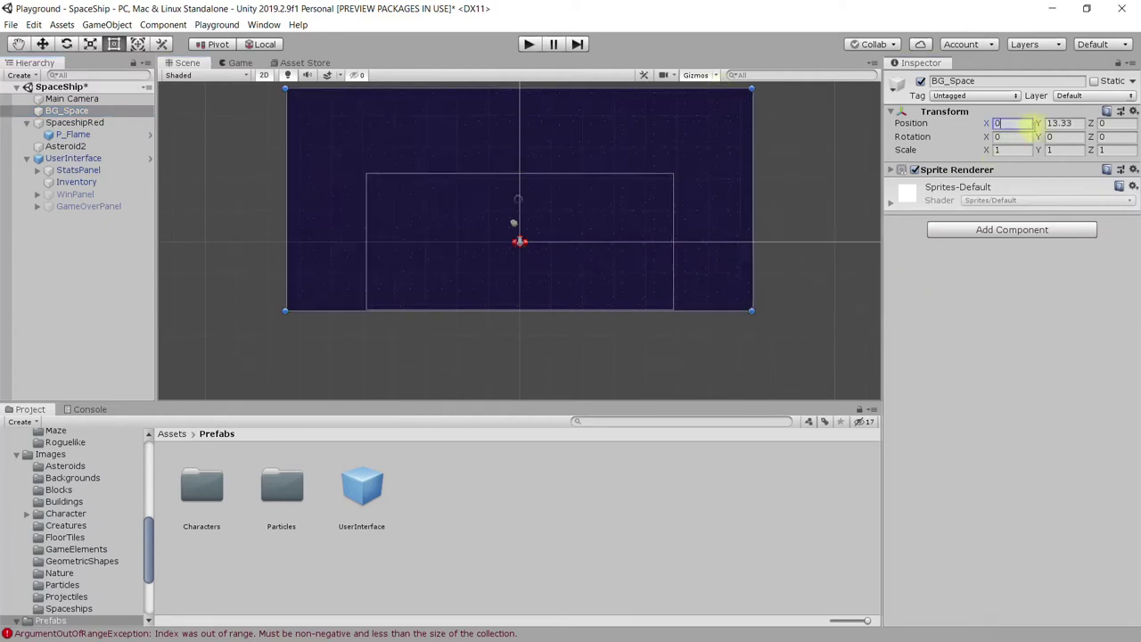
{"action": "left_click", "coordinate": [1059, 122]}
{"action": "type", "text": "0"}
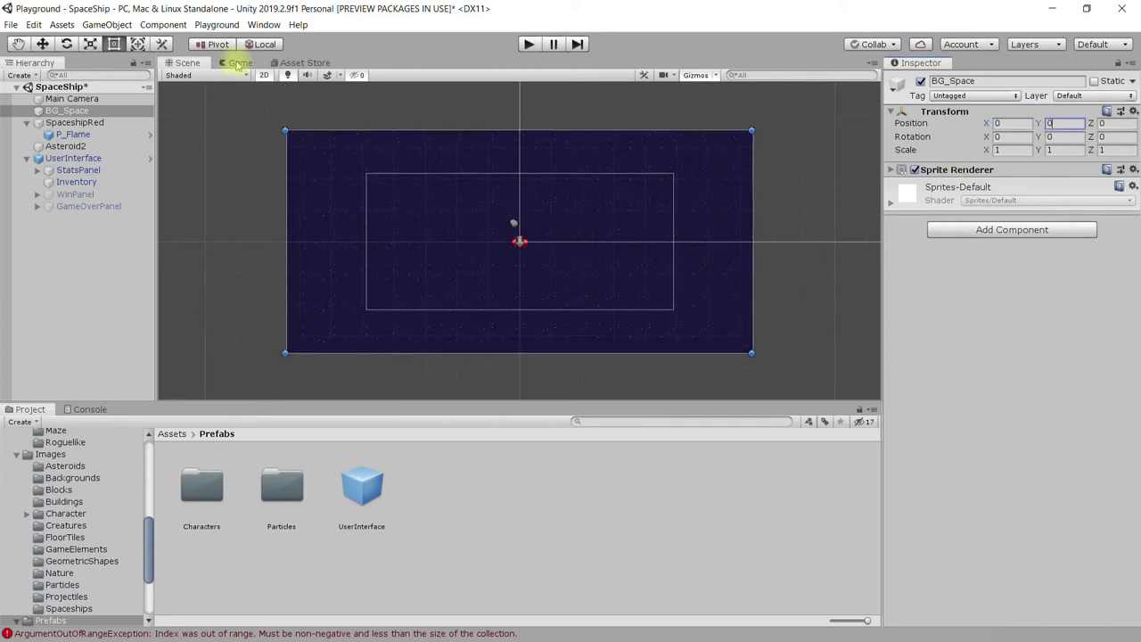
- Check the resized background in the Game view, then recentre the Scene view on the camera frame
{"action": "left_click", "coordinate": [236, 62]}
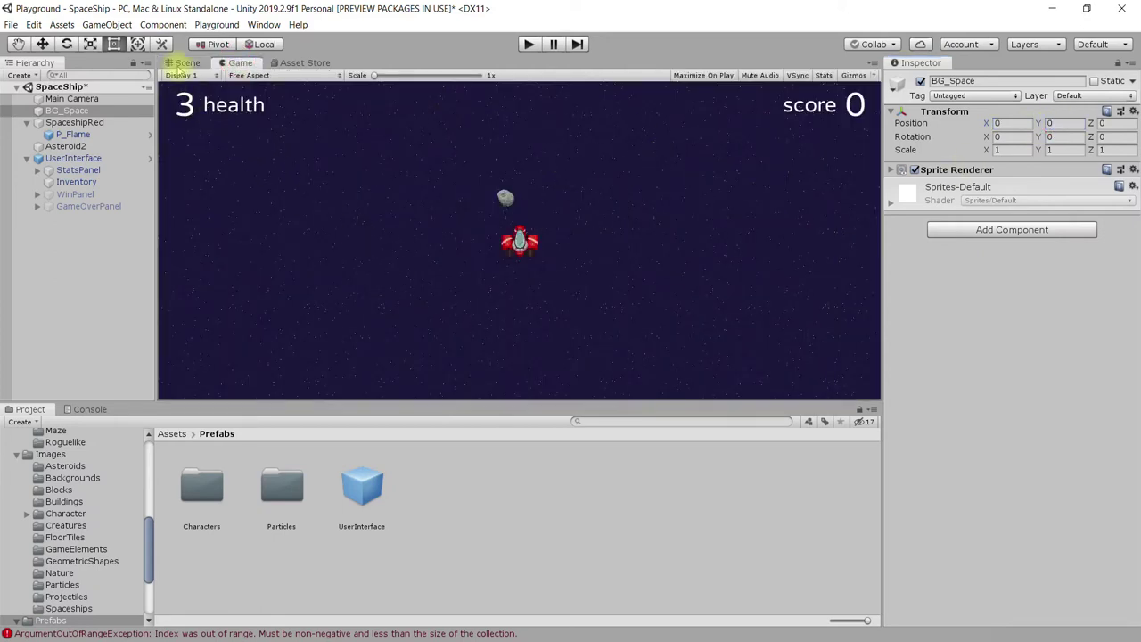
{"action": "left_click", "coordinate": [183, 64]}
{"action": "scroll", "coordinate": [365, 377], "scroll_direction": "up", "scroll_amount": 2}
{"action": "middle_click_drag", "start_coordinate": [411, 240], "coordinate": [372, 280]}
{"action": "scroll", "coordinate": [372, 280], "scroll_direction": "up", "scroll_amount": 1}
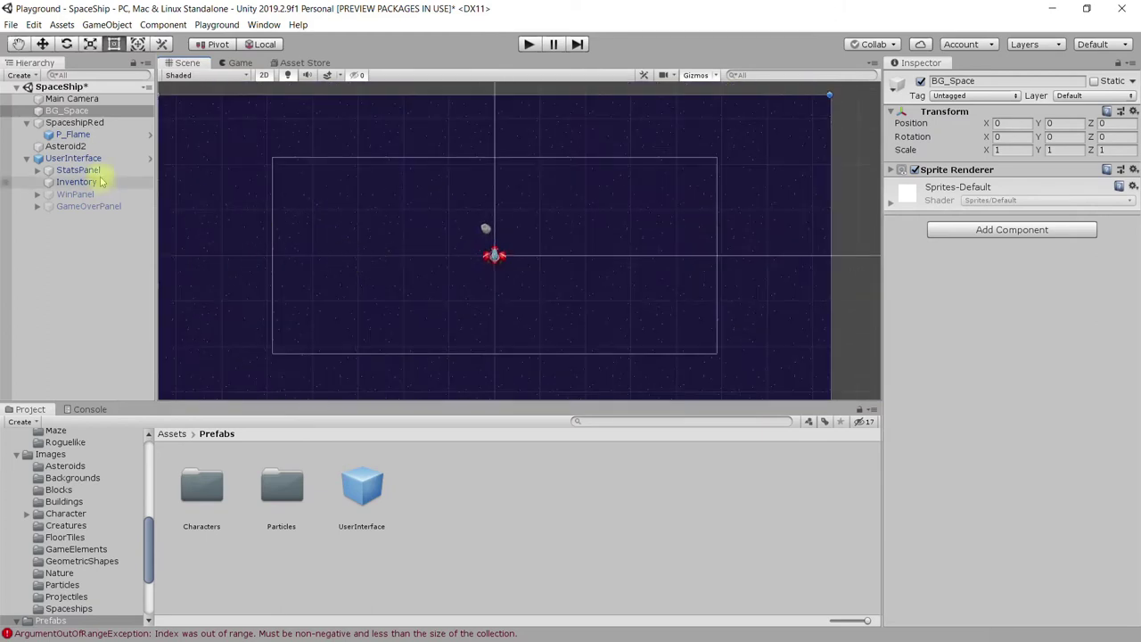
- In the UserInterface UI Script, clear Score To Win and keep Number of Players at one
{"action": "left_click", "coordinate": [89, 158]}
{"action": "scroll", "coordinate": [961, 489], "scroll_direction": "down", "scroll_amount": 2}
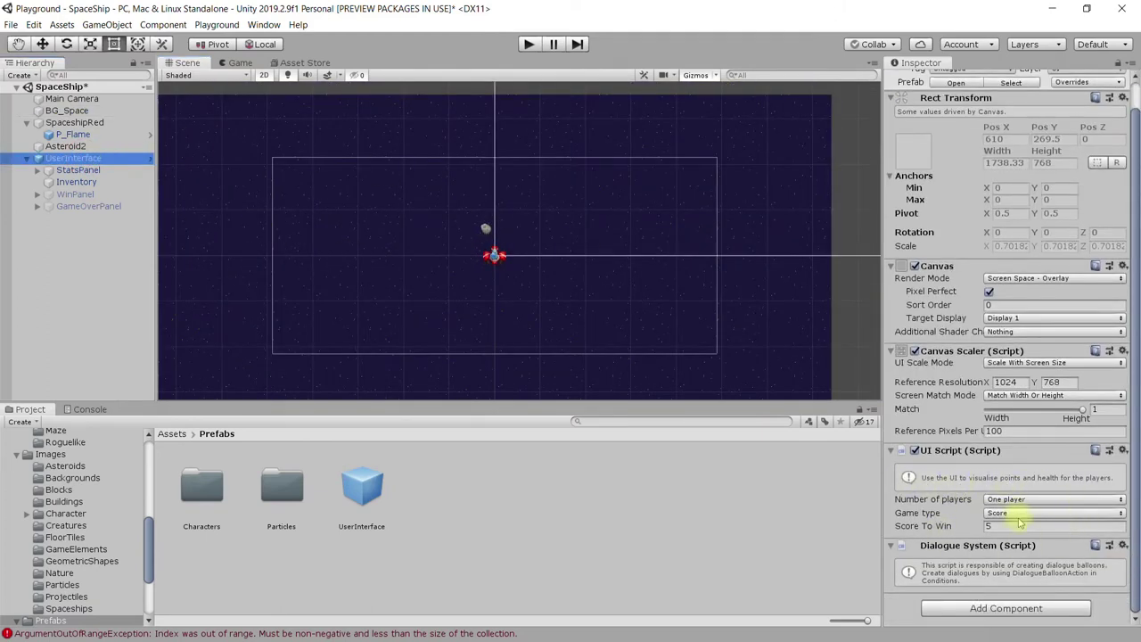
{"action": "left_click", "coordinate": [987, 526]}
{"action": "key", "text": "BackSpace"}
{"action": "left_click", "coordinate": [1006, 501]}
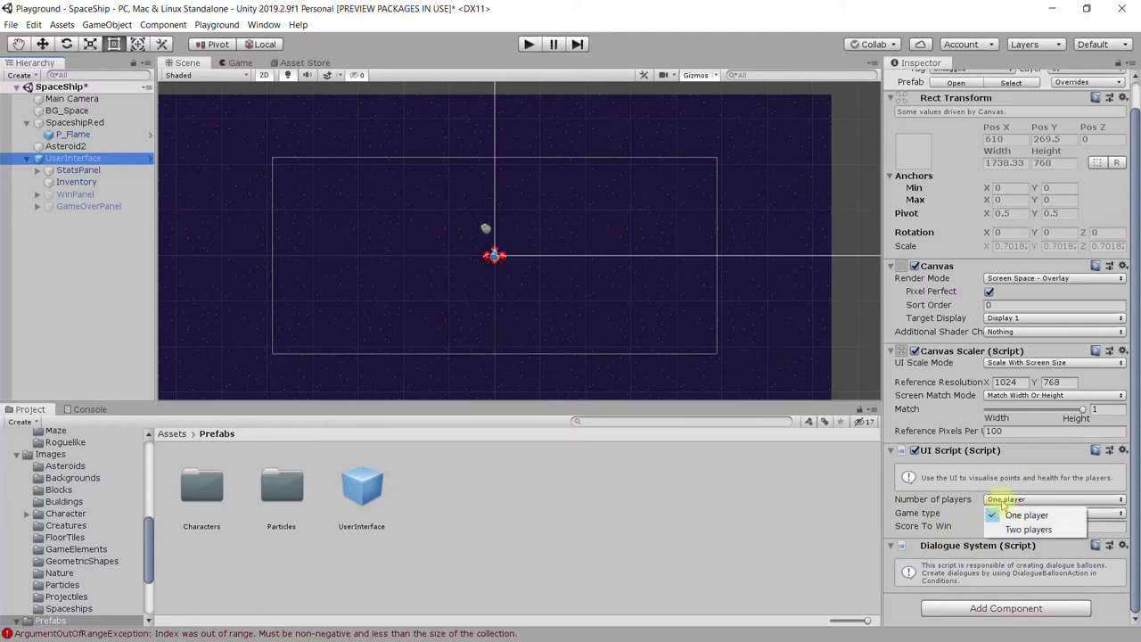
{"action": "left_click", "coordinate": [1026, 516]}
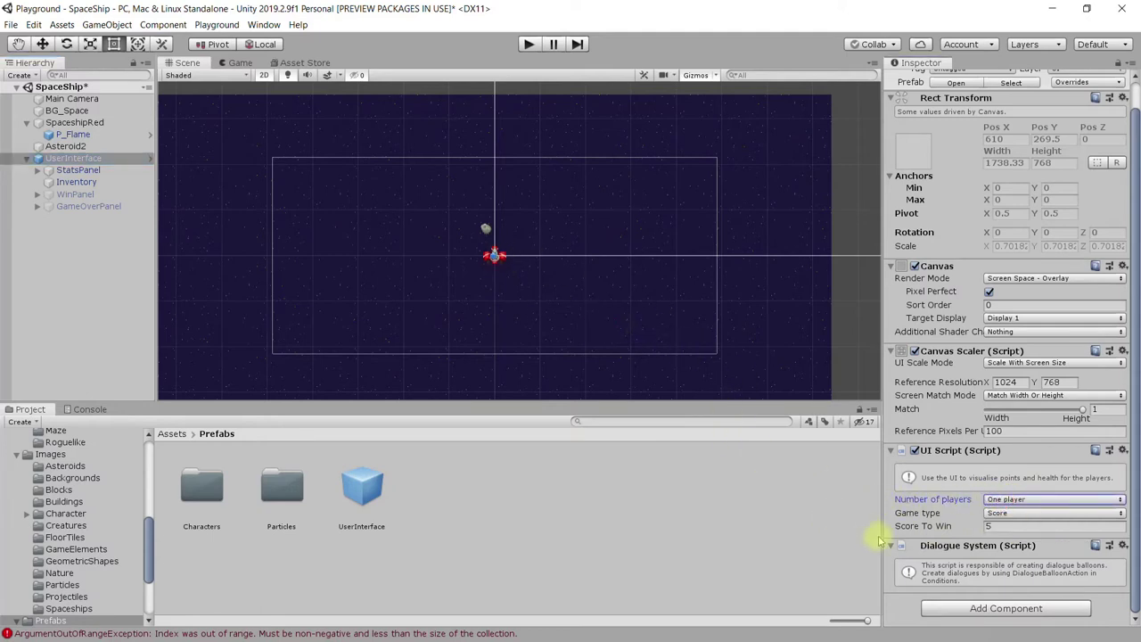
- Switch the Game type to Life and preview the interface in the Game view
{"action": "left_click", "coordinate": [997, 515]}
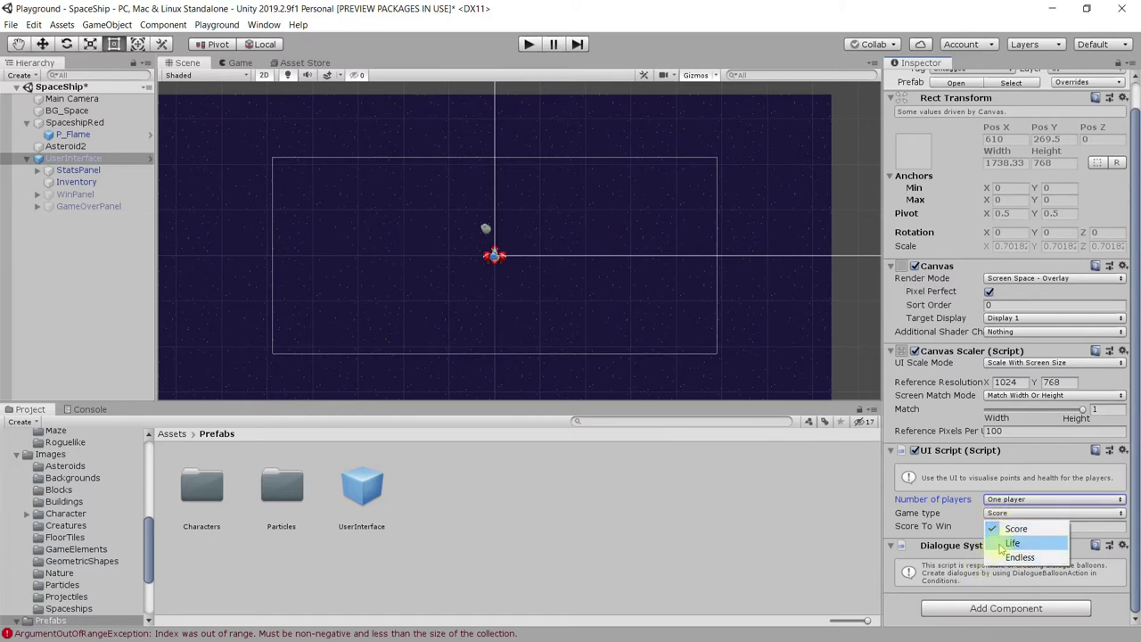
{"action": "left_click", "coordinate": [999, 543]}
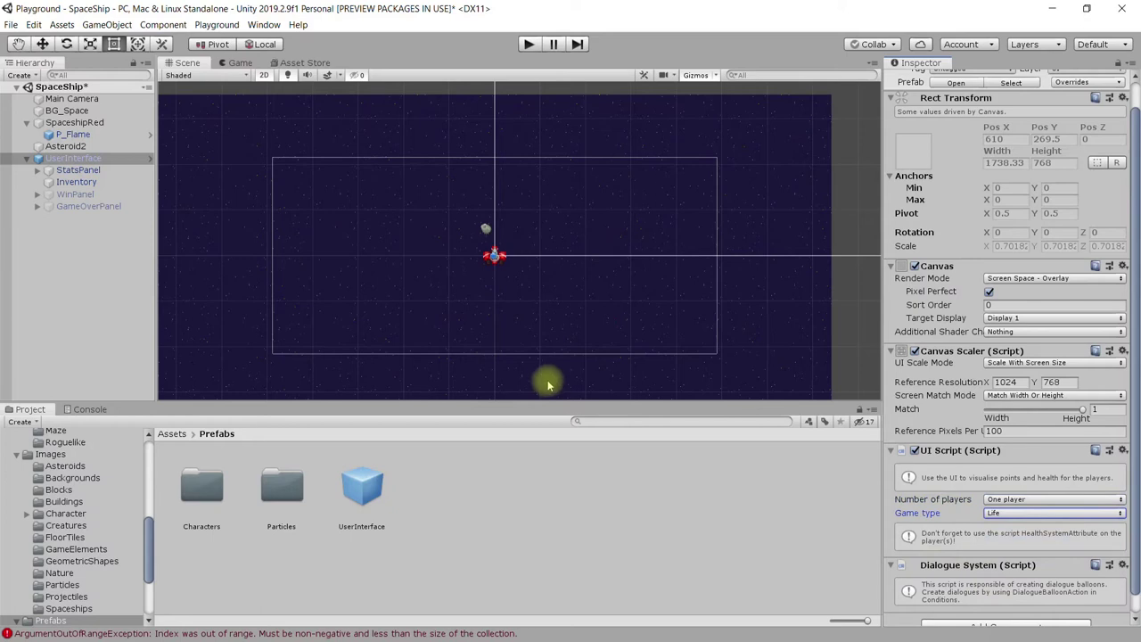
{"action": "left_click", "coordinate": [242, 64]}
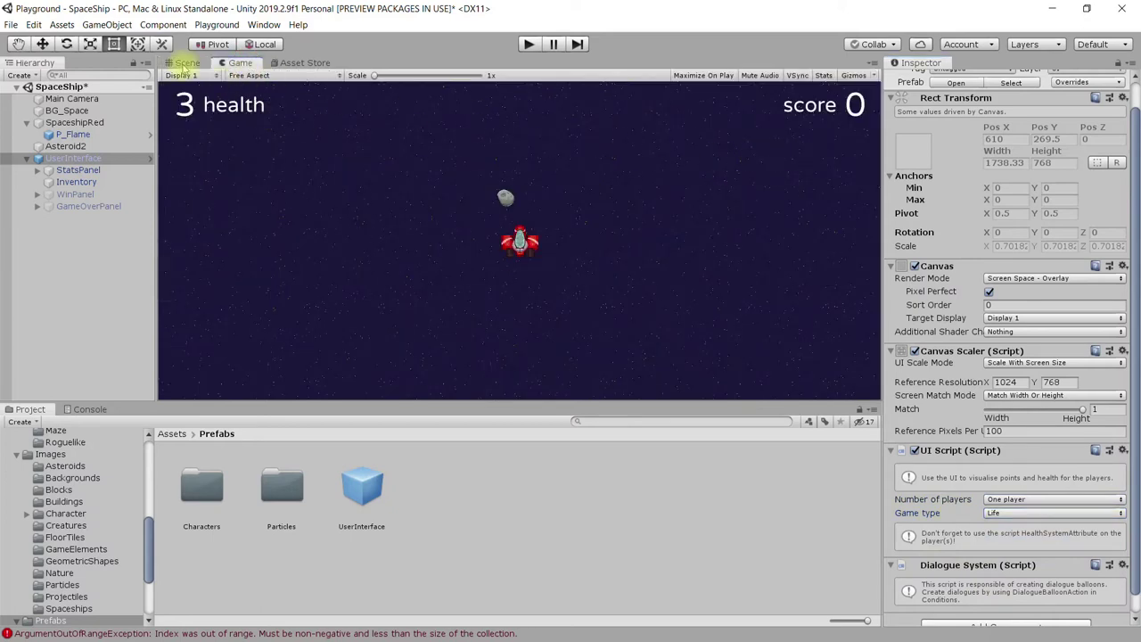
{"action": "left_click", "coordinate": [186, 63]}
- Set the Game type back to Score with Score To Win at 5
{"action": "left_click", "coordinate": [1010, 514]}
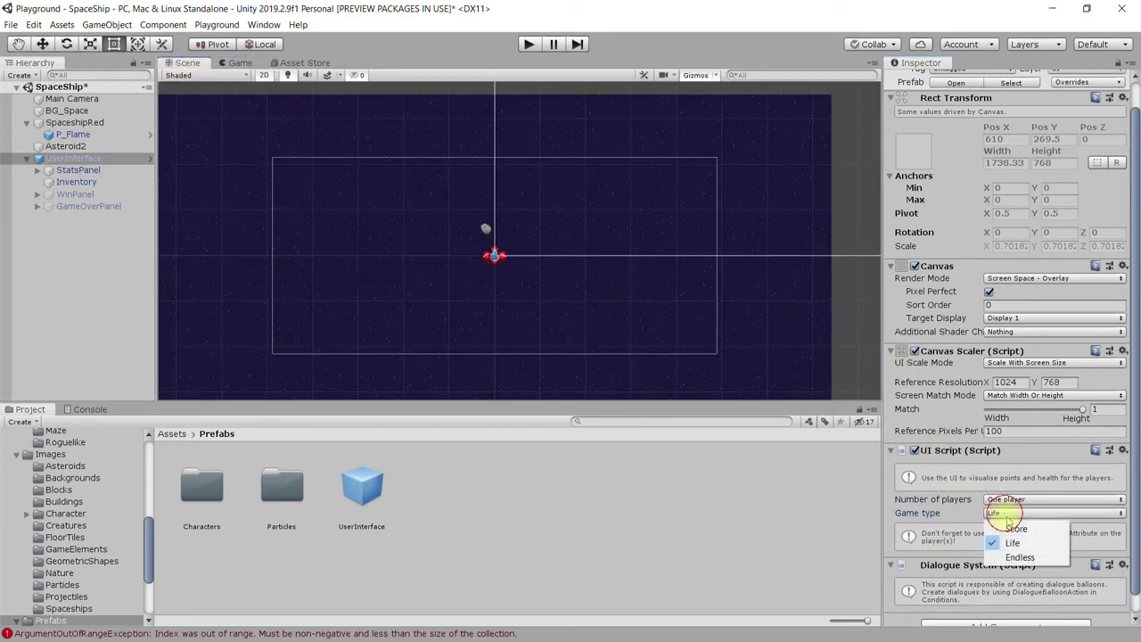
{"action": "left_click", "coordinate": [1017, 528]}
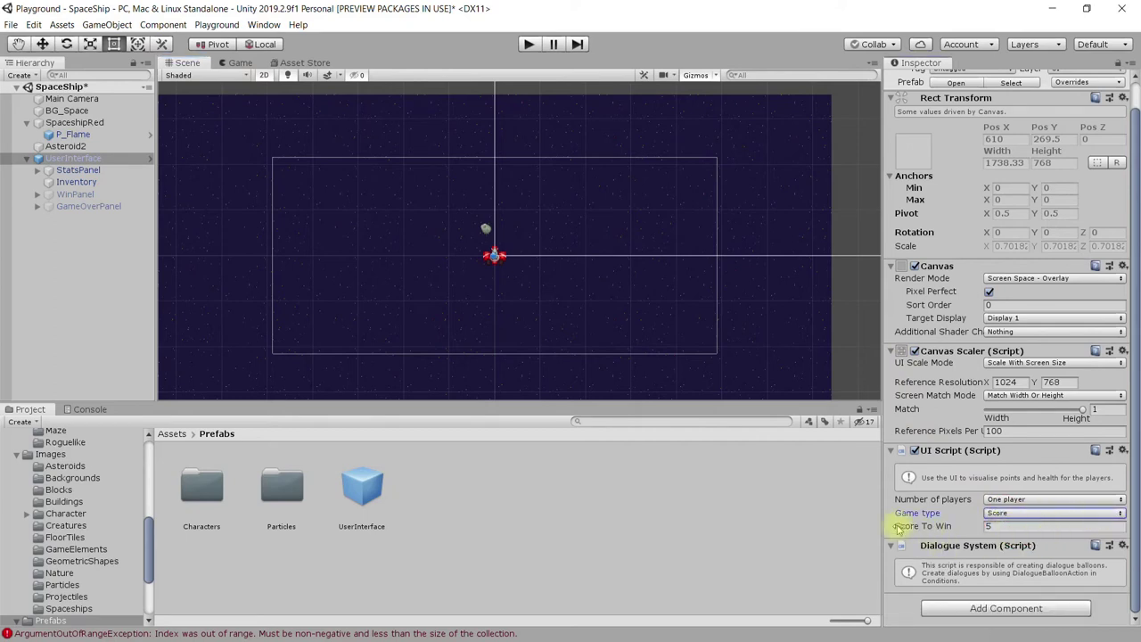
{"action": "left_click", "coordinate": [1008, 515]}
{"action": "left_click", "coordinate": [1014, 528]}
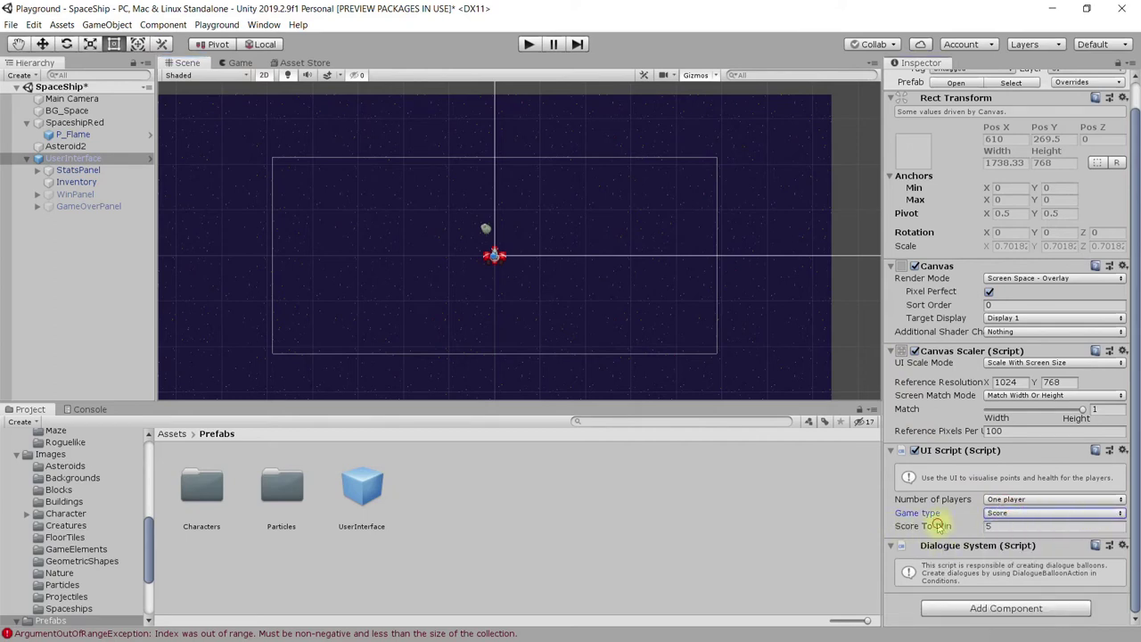
{"action": "left_click", "coordinate": [1006, 526]}
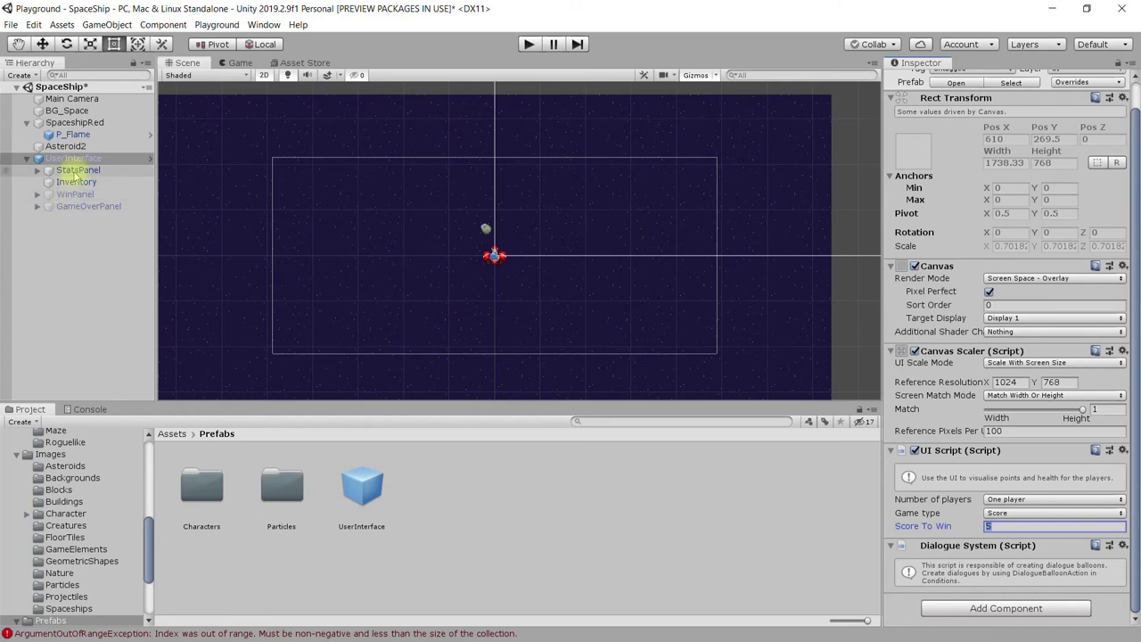
{"action": "left_click", "coordinate": [68, 195]}
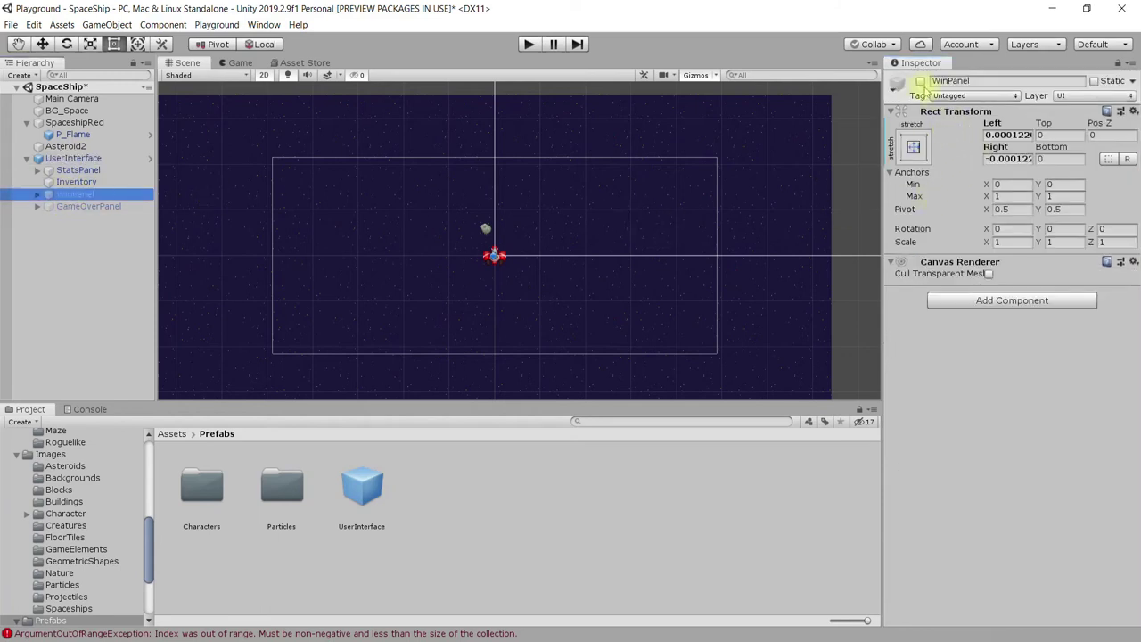
- Zoom out and pan the Scene view to bring the whole interface canvas into view
{"action": "scroll", "coordinate": [739, 222], "scroll_direction": "down", "scroll_amount": 3}
{"action": "scroll", "coordinate": [746, 229], "scroll_direction": "down", "scroll_amount": 2}
{"action": "middle_click_drag", "start_coordinate": [759, 153], "coordinate": [517, 252]}
{"action": "scroll", "coordinate": [647, 232], "scroll_direction": "down", "scroll_amount": 2}
{"action": "scroll", "coordinate": [700, 186], "scroll_direction": "down", "scroll_amount": 1}
{"action": "middle_click_drag", "start_coordinate": [701, 186], "coordinate": [596, 243]}
{"action": "scroll", "coordinate": [602, 239], "scroll_direction": "down", "scroll_amount": 1}
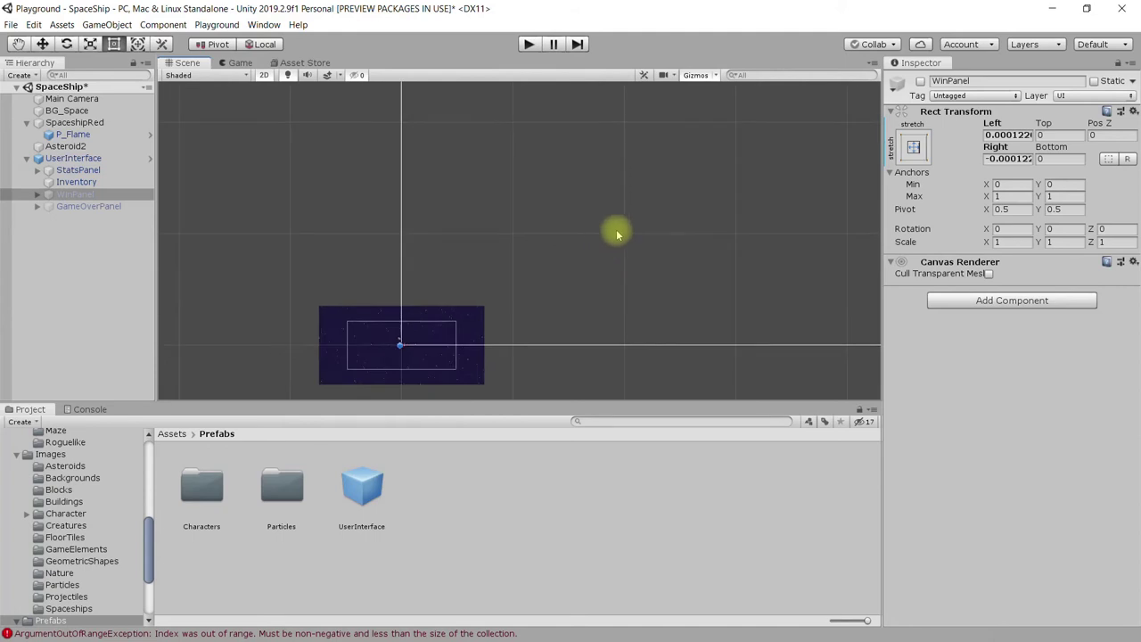
{"action": "scroll", "coordinate": [629, 230], "scroll_direction": "down", "scroll_amount": 2}
{"action": "scroll", "coordinate": [660, 209], "scroll_direction": "down", "scroll_amount": 1}
{"action": "mouse_move", "coordinate": [731, 120]}
{"action": "middle_mouse_down"}
{"action": "mouse_move", "coordinate": [541, 217]}
{"action": "mouse_move", "coordinate": [434, 255]}
{"action": "middle_mouse_up"}
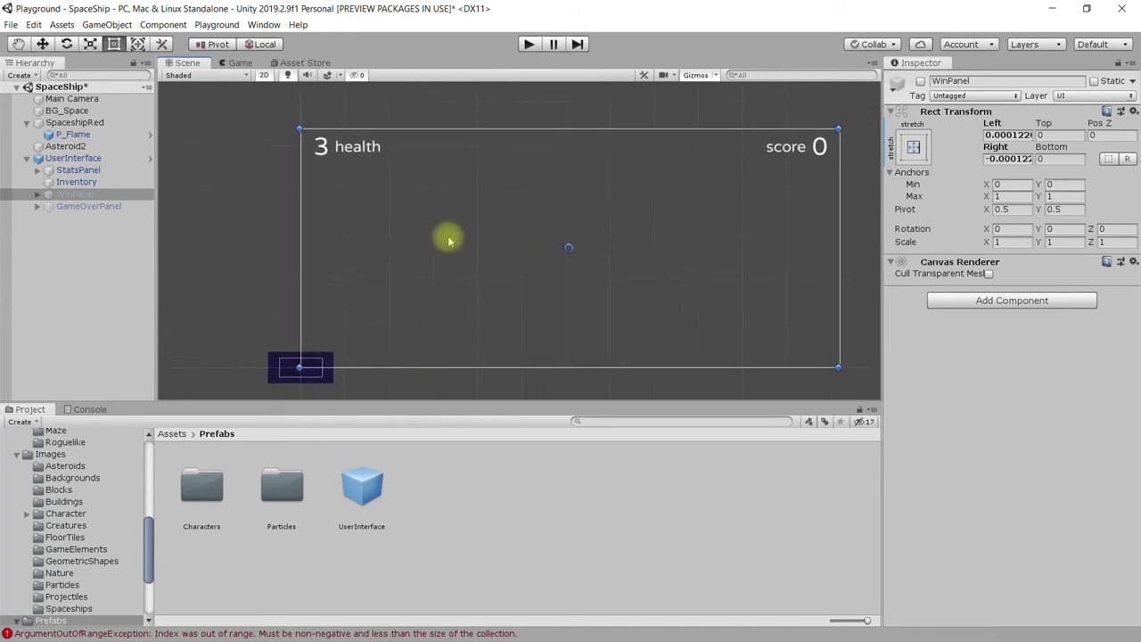
- Briefly activate WinPanel and GameOverPanel to preview 'You win!' and 'Game over', leaving both hidden
{"action": "left_click", "coordinate": [920, 81]}
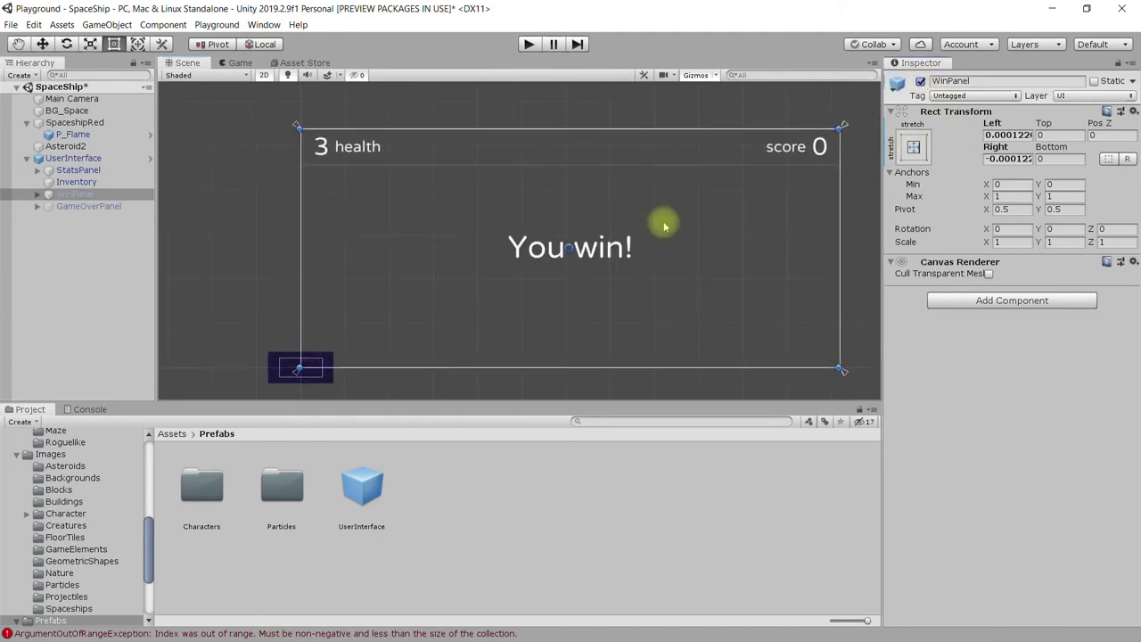
{"action": "left_click", "coordinate": [920, 81]}
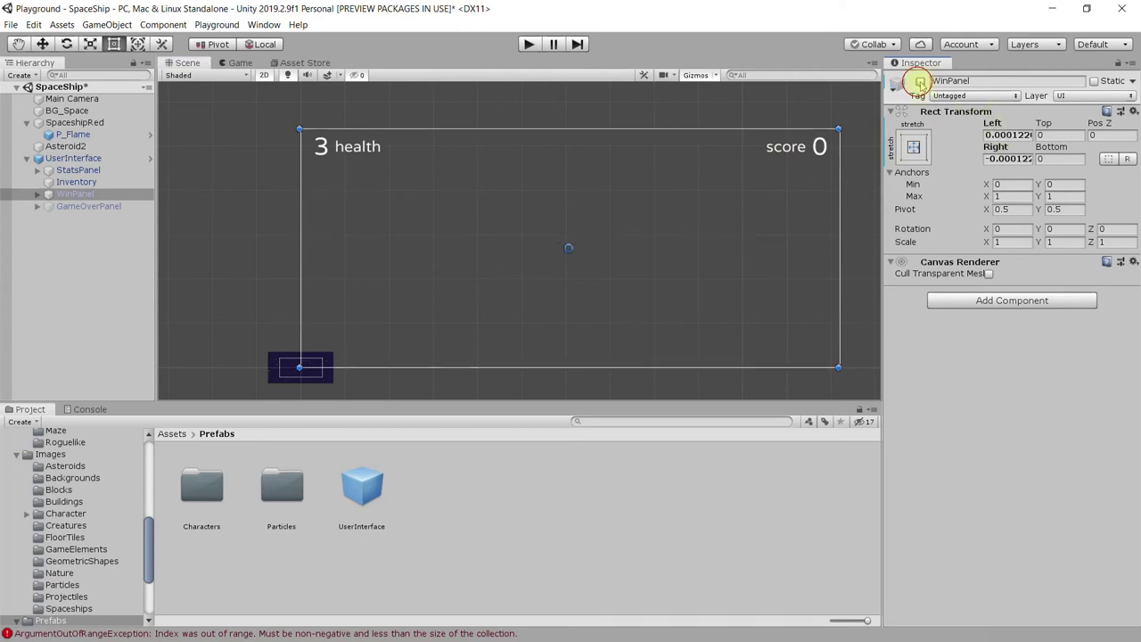
{"action": "left_click", "coordinate": [71, 206]}
{"action": "left_click", "coordinate": [921, 81]}
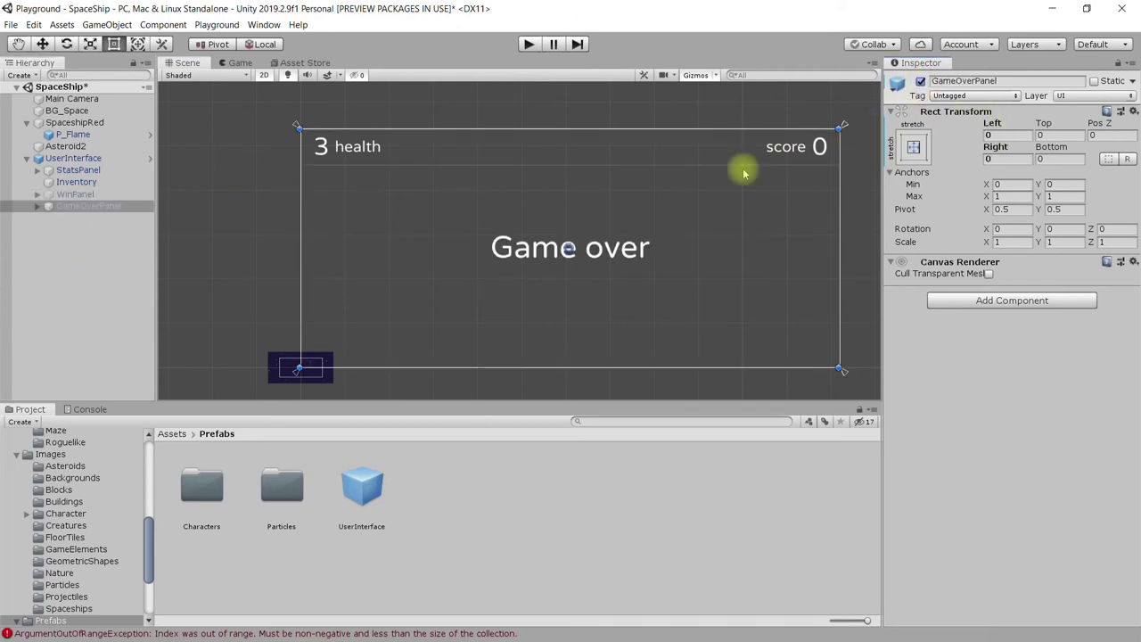
{"action": "left_click", "coordinate": [921, 82]}
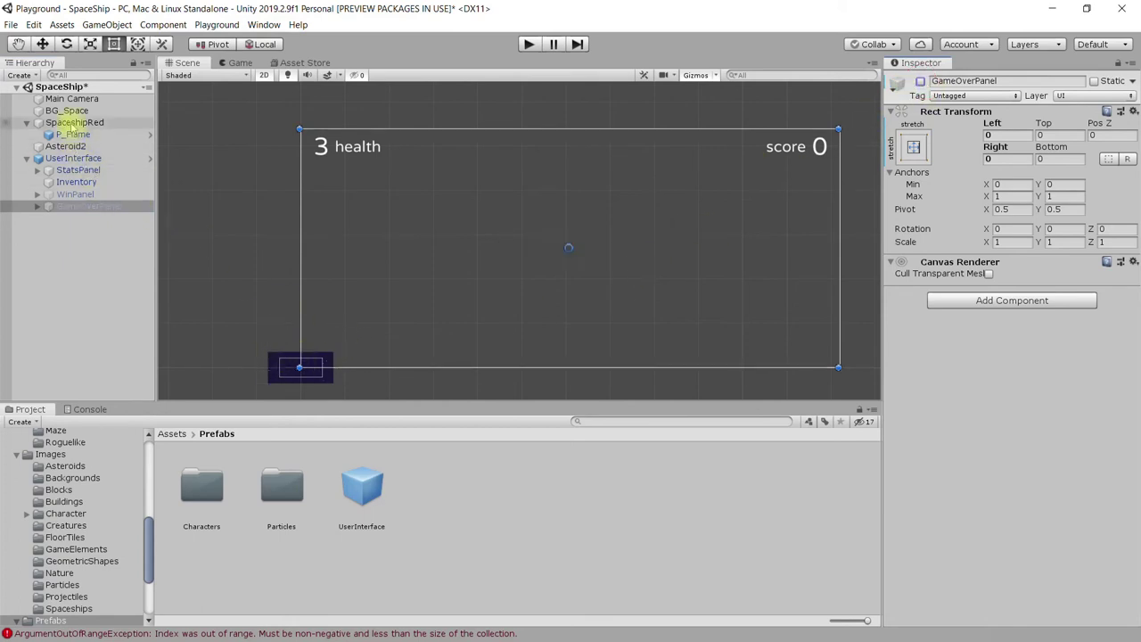
{"action": "double_click", "coordinate": [74, 123]}
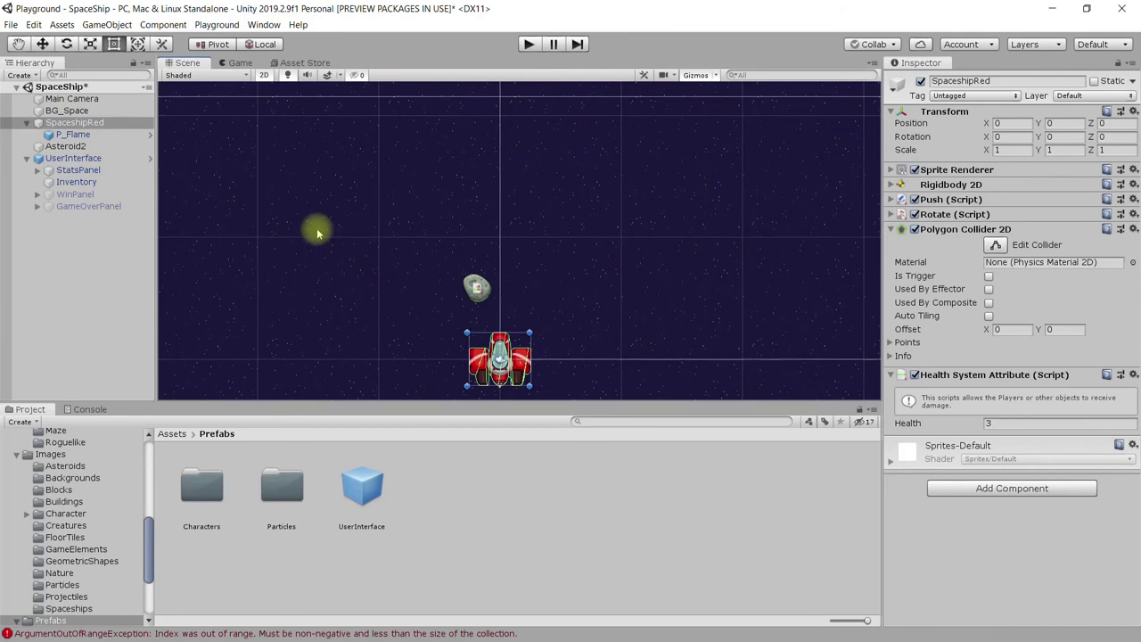
- Select SpaceshipRed and choose Player from the Inspector's Tag dropdown
{"action": "left_click", "coordinate": [126, 161]}
{"action": "scroll", "coordinate": [971, 481], "scroll_direction": "down", "scroll_amount": 2}
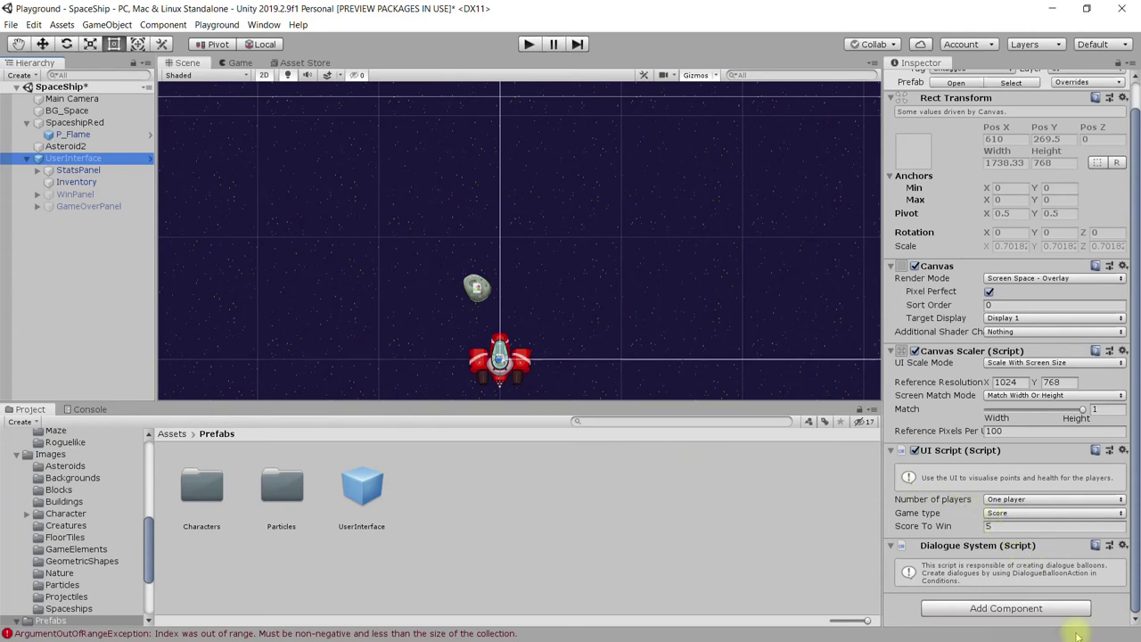
{"action": "left_click_drag", "start_coordinate": [71, 159], "coordinate": [59, 149]}
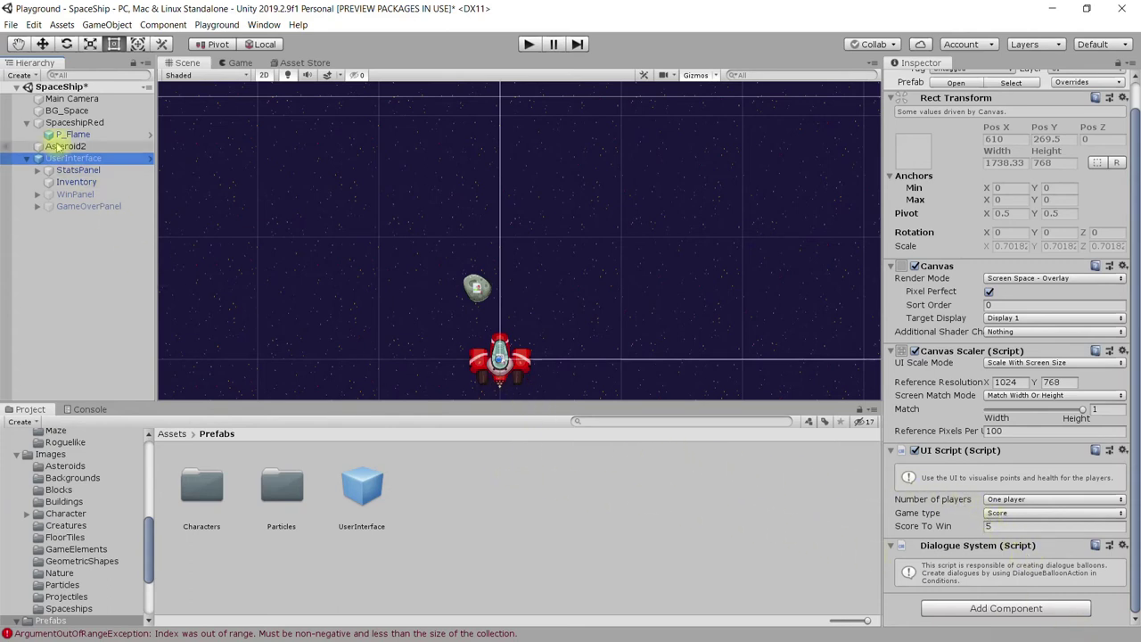
{"action": "left_click", "coordinate": [39, 125]}
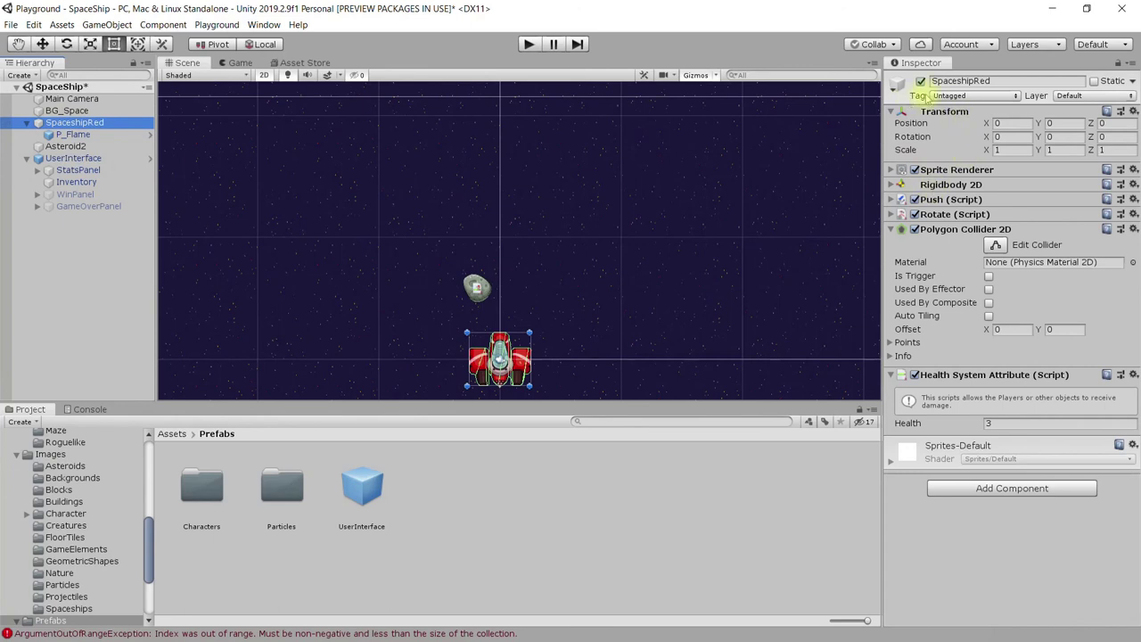
{"action": "left_click", "coordinate": [946, 98]}
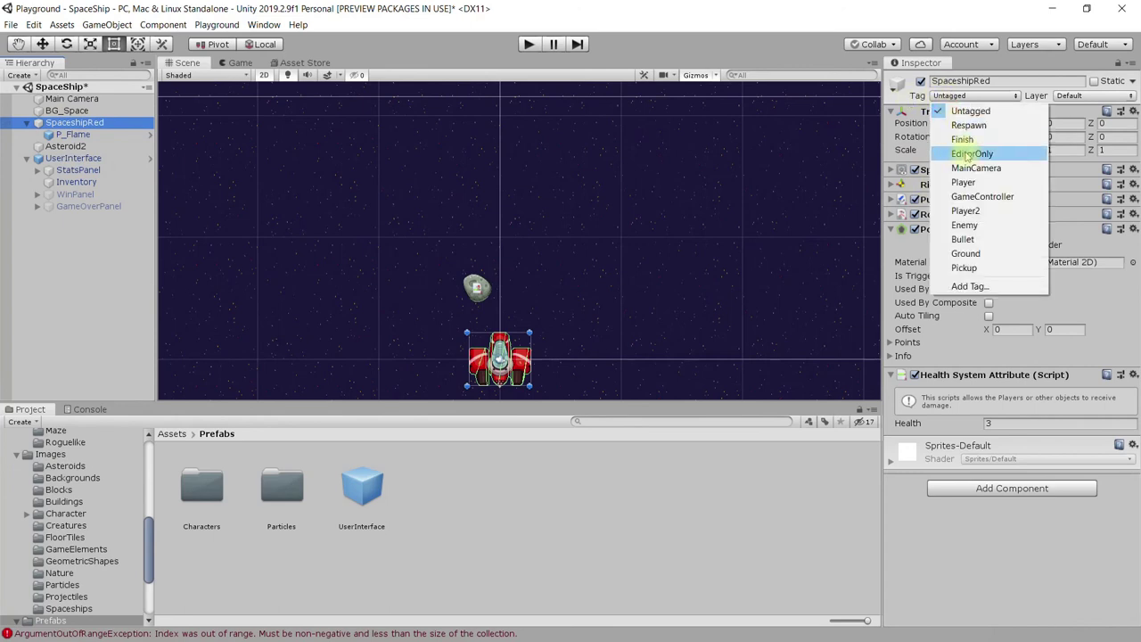
{"action": "left_click", "coordinate": [978, 185]}
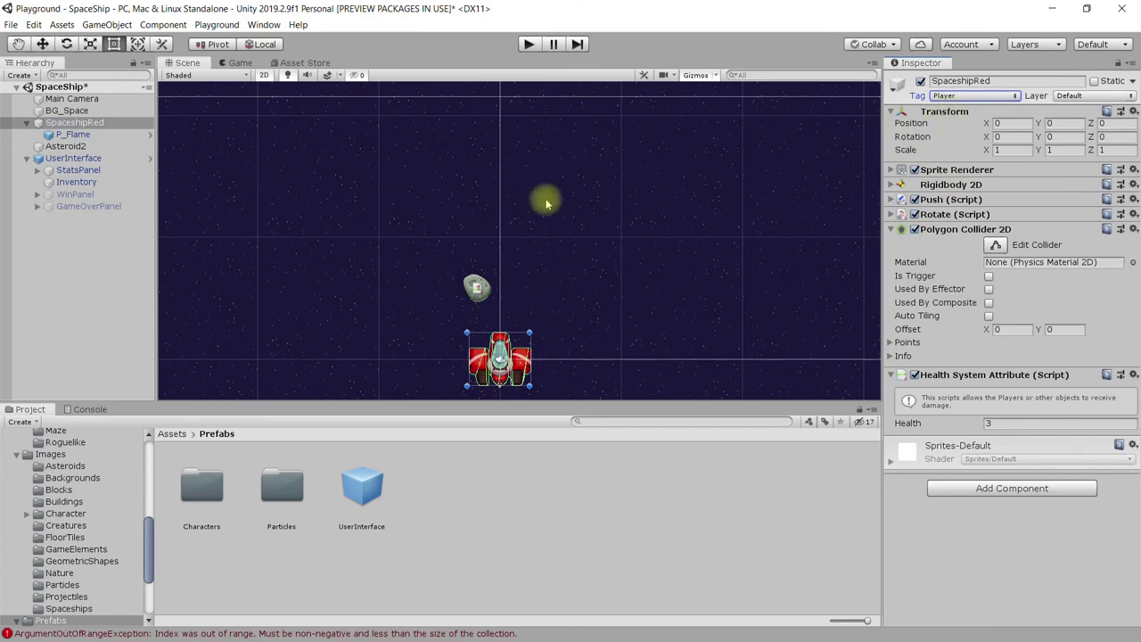
{"action": "left_click", "coordinate": [529, 44]}
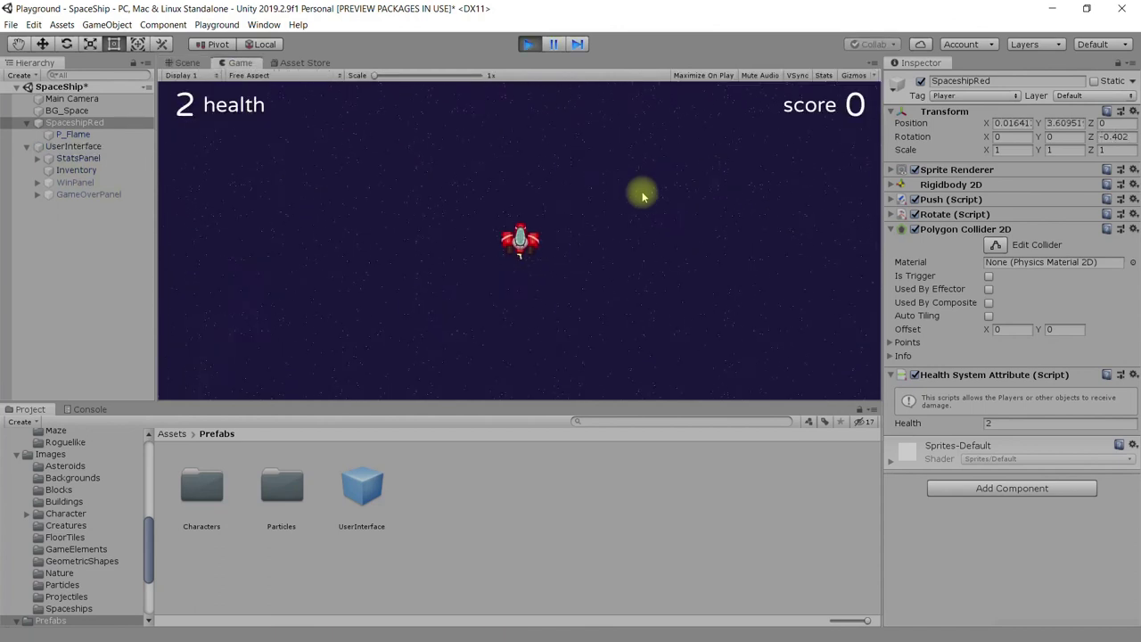
{"action": "key", "text": "Right"}
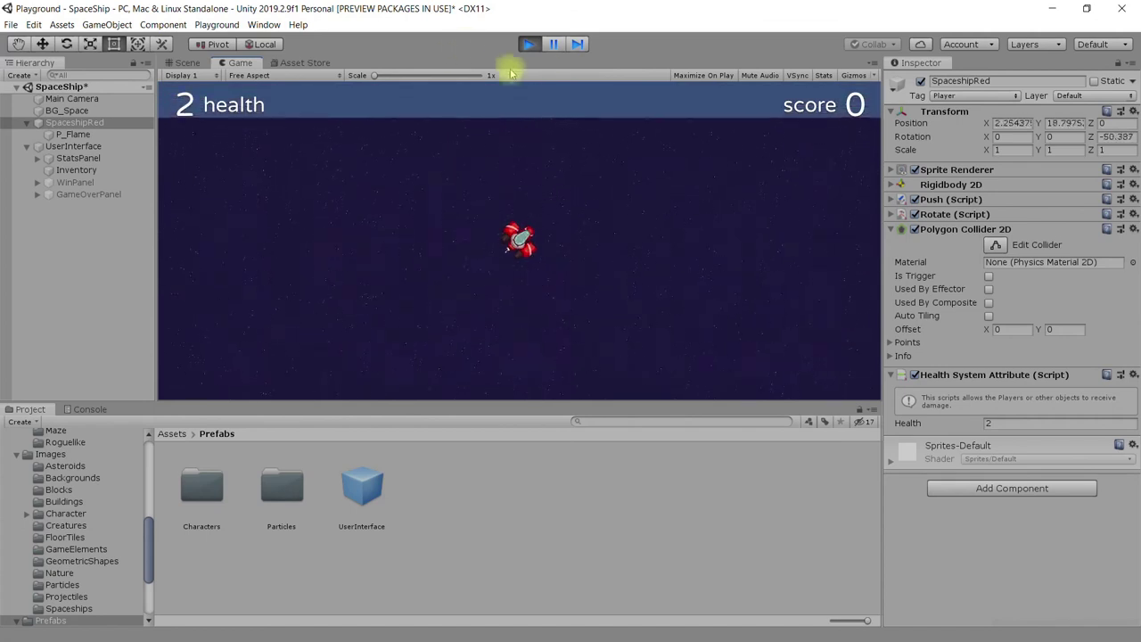
{"action": "left_click", "coordinate": [529, 44]}
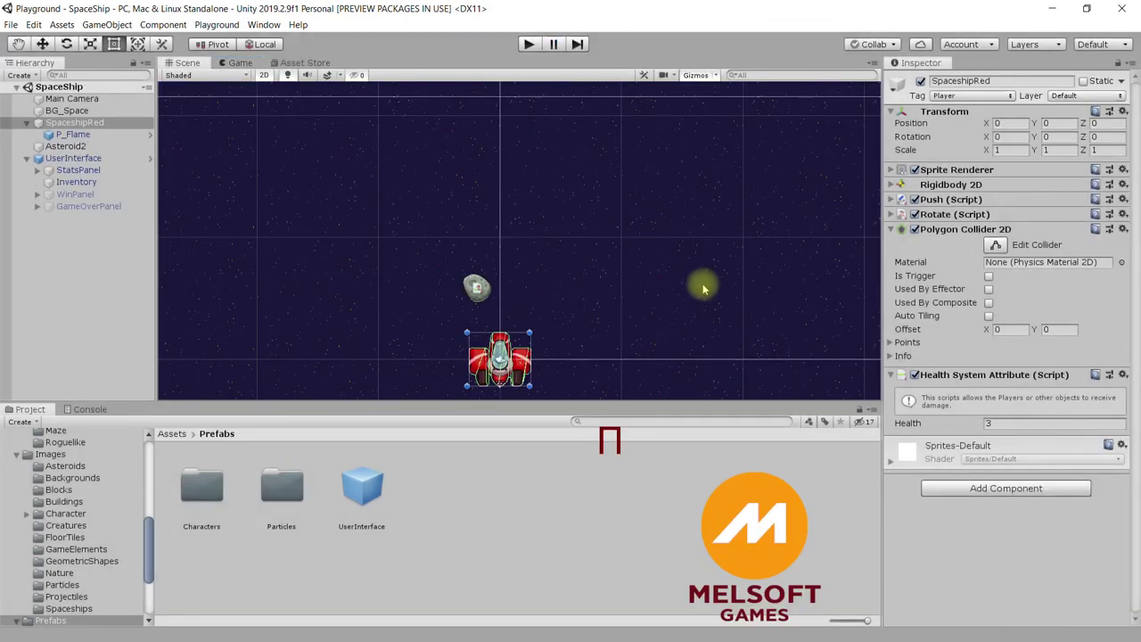